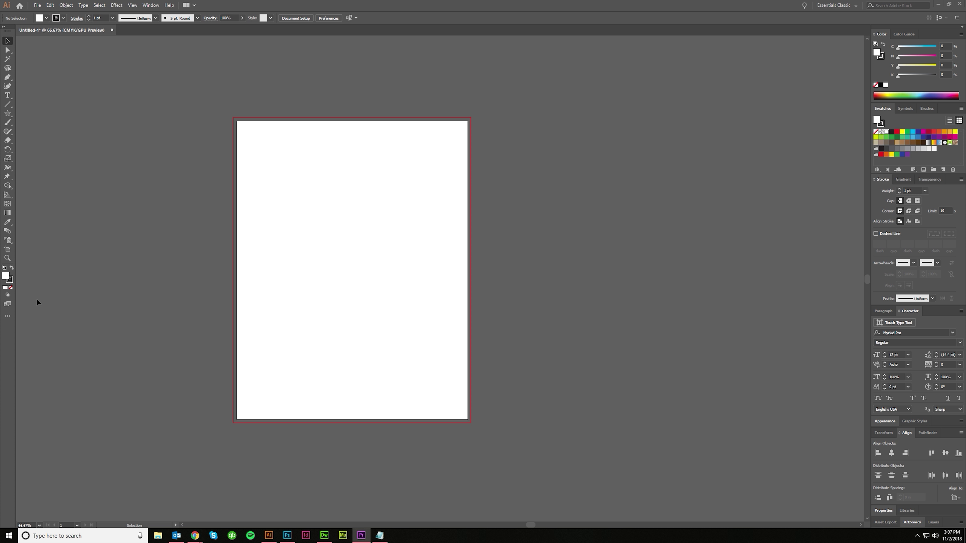
Step: Open the All Tools drawer and browse its Select, Draw, Modify and Navigate categories
left_click(7, 318)
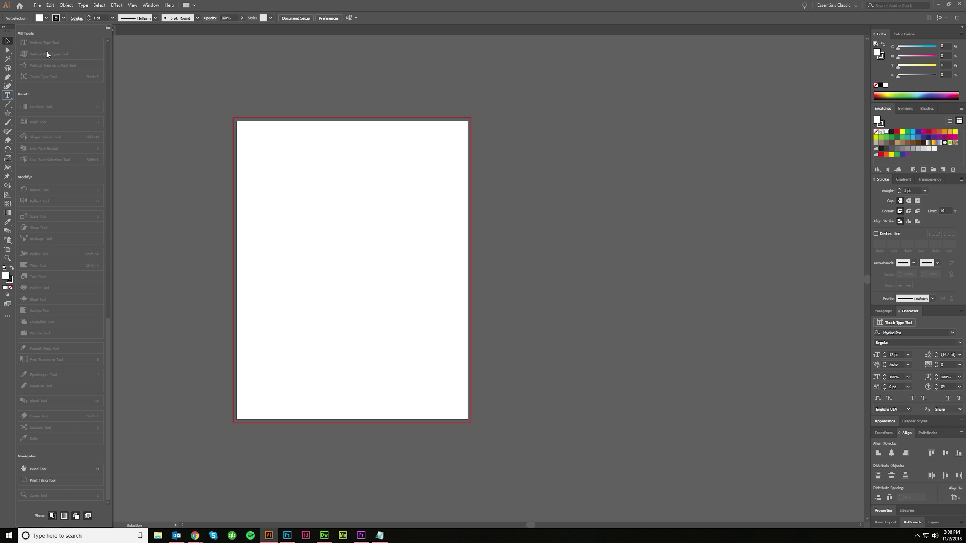
scroll(47, 55, "up", 10)
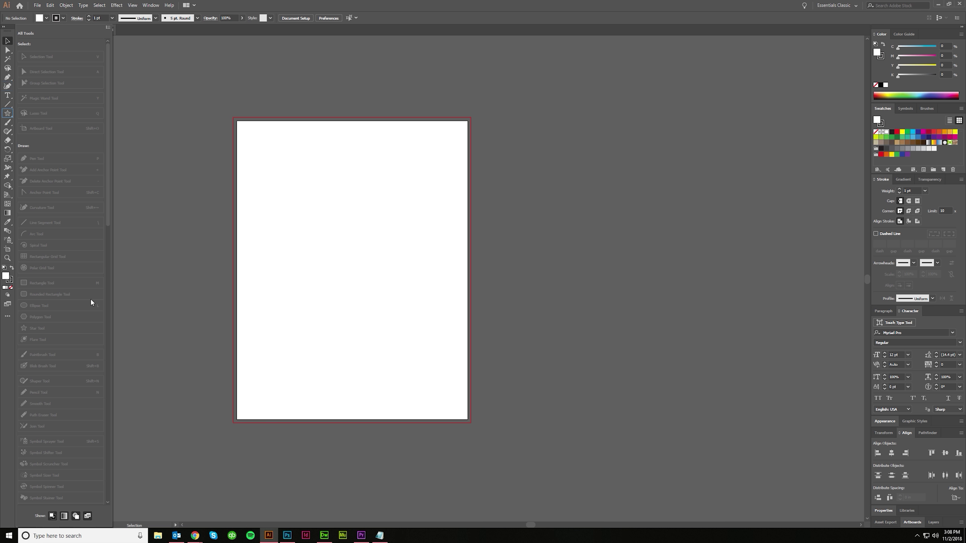
scroll(93, 299, "down", 6)
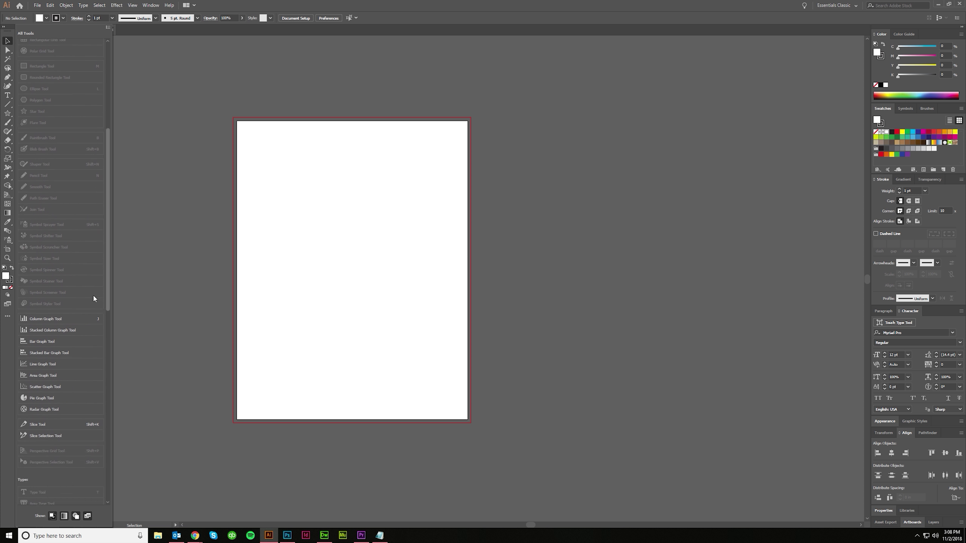
scroll(92, 298, "down", 1)
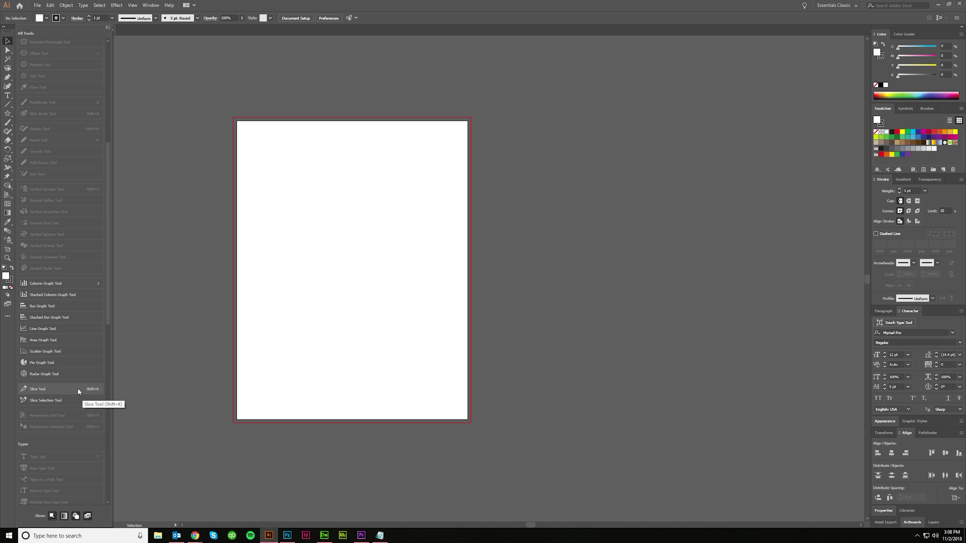
scroll(77, 389, "down", 5)
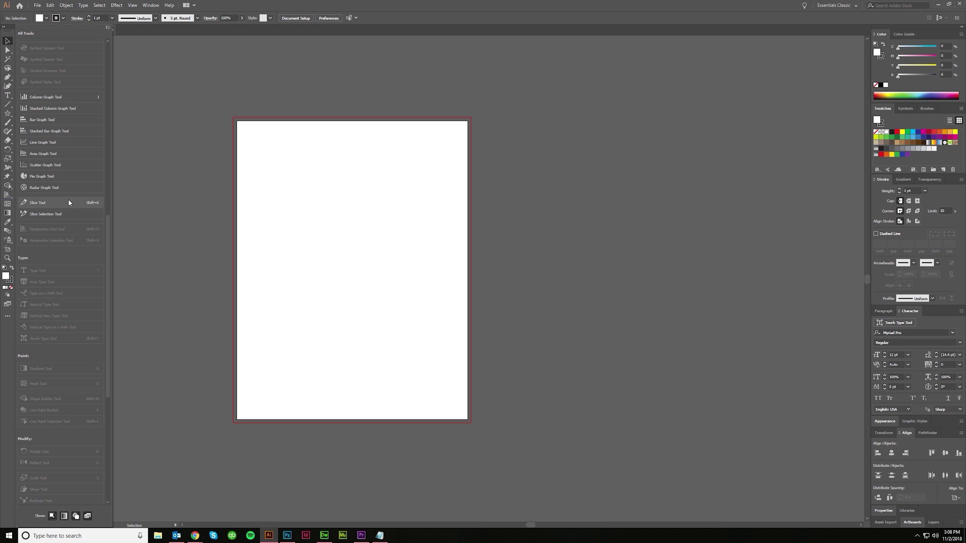
scroll(75, 315, "down", 7)
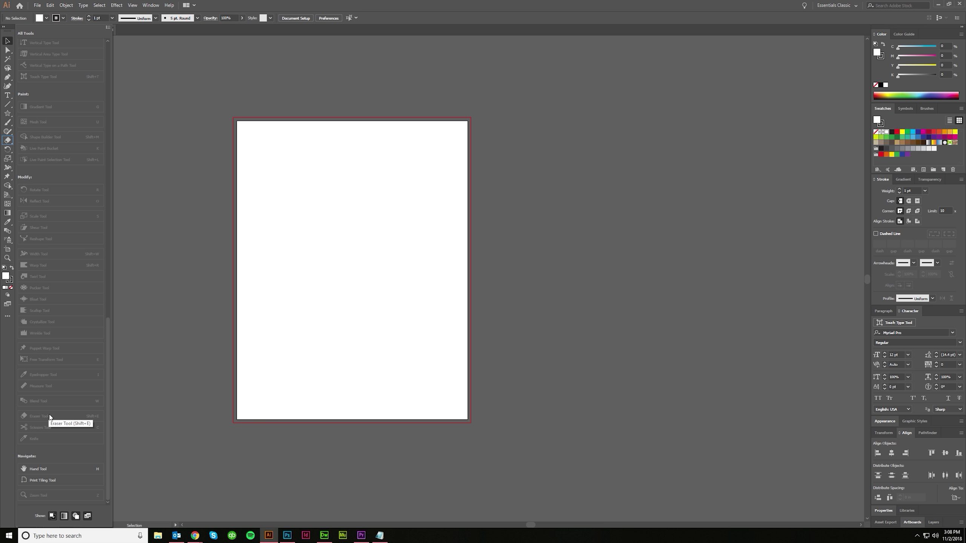
scroll(49, 415, "up", 15)
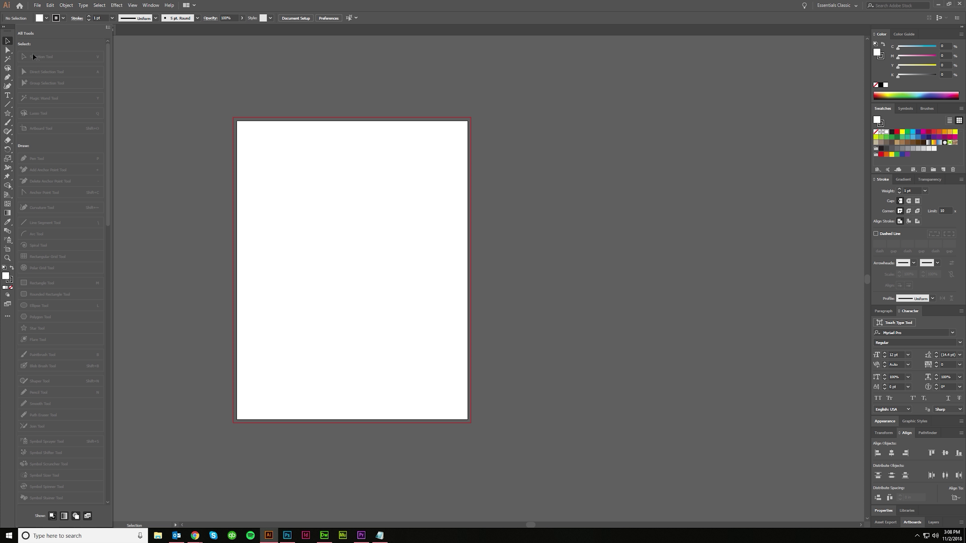
left_click_drag(43, 65, 44, 64)
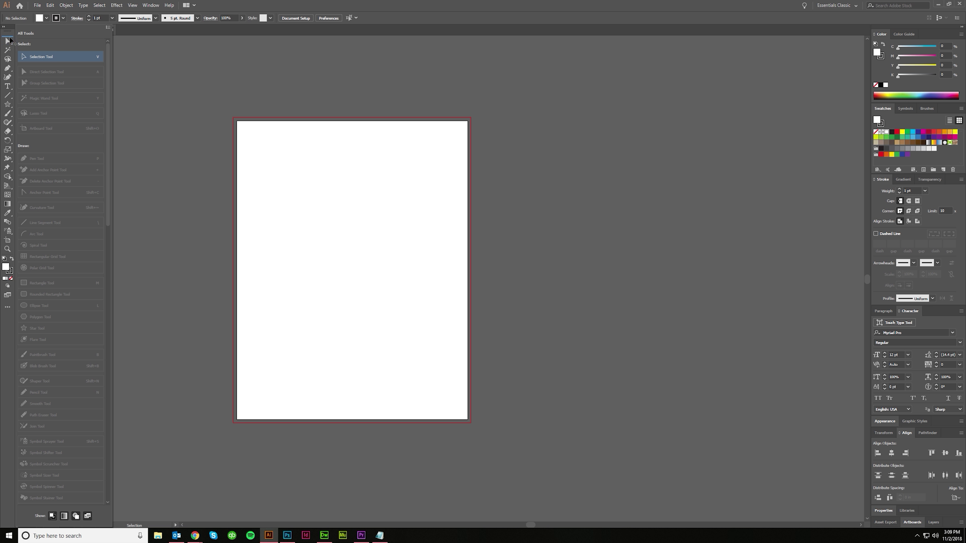
left_click_drag(10, 39, 10, 40)
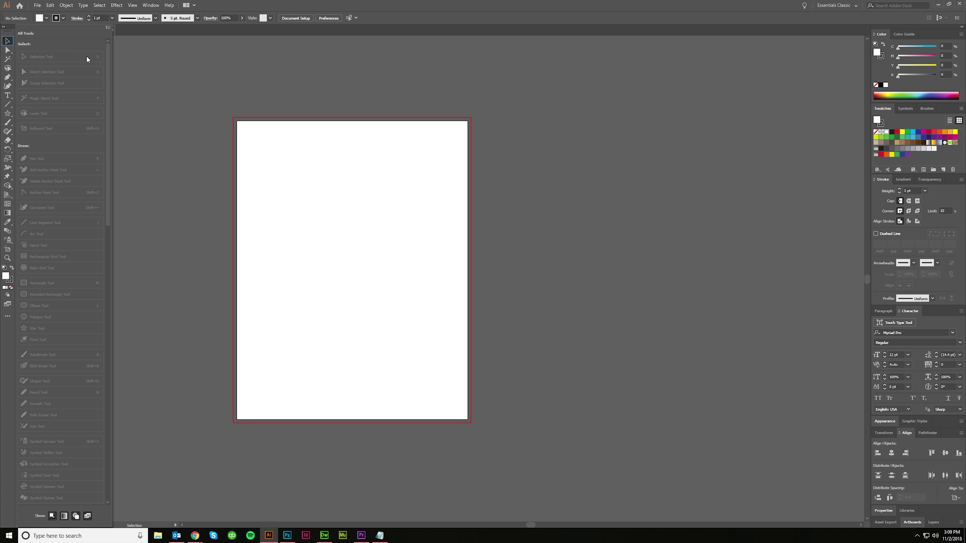
left_click(108, 28)
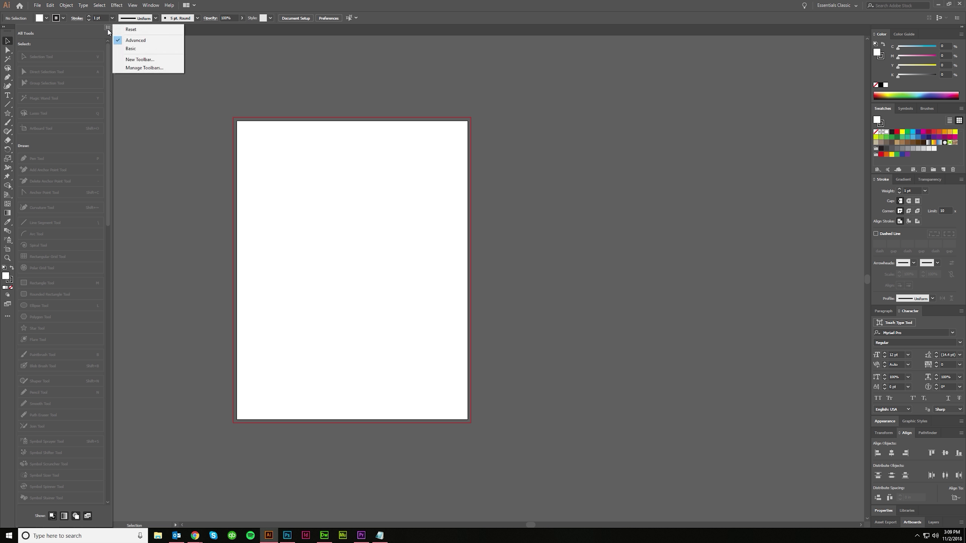
Step: Create a new floating toolbar named 'Logo Design'
left_click(138, 60)
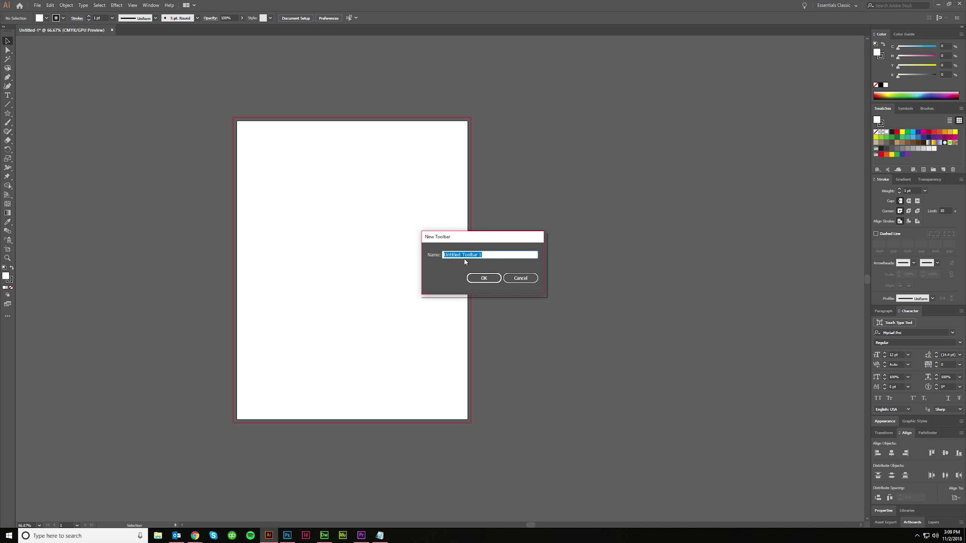
type("Logo Design")
key("Return")
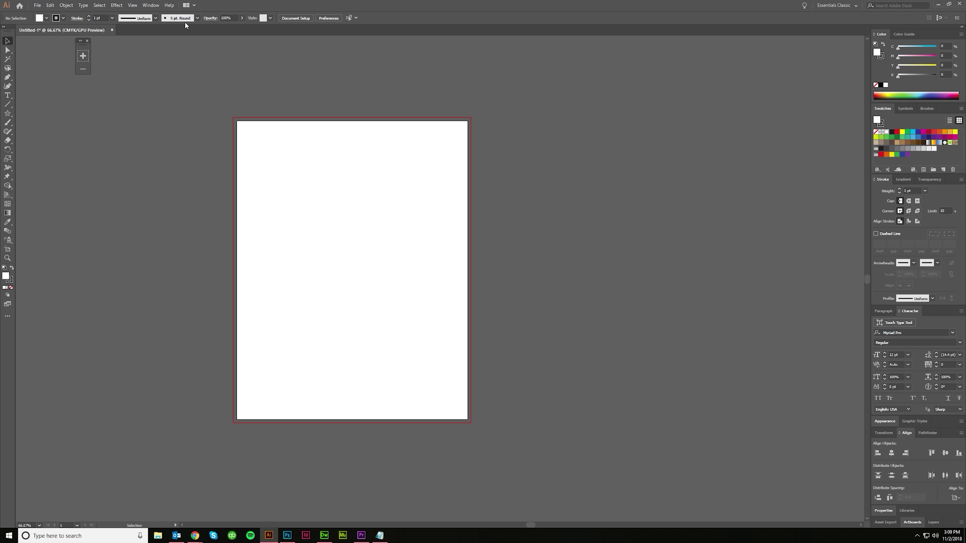
Step: Add grouped Selection/Direct Selection (Selection shown), then the Pen and Line Segment tools, to Logo Design
left_click(83, 70)
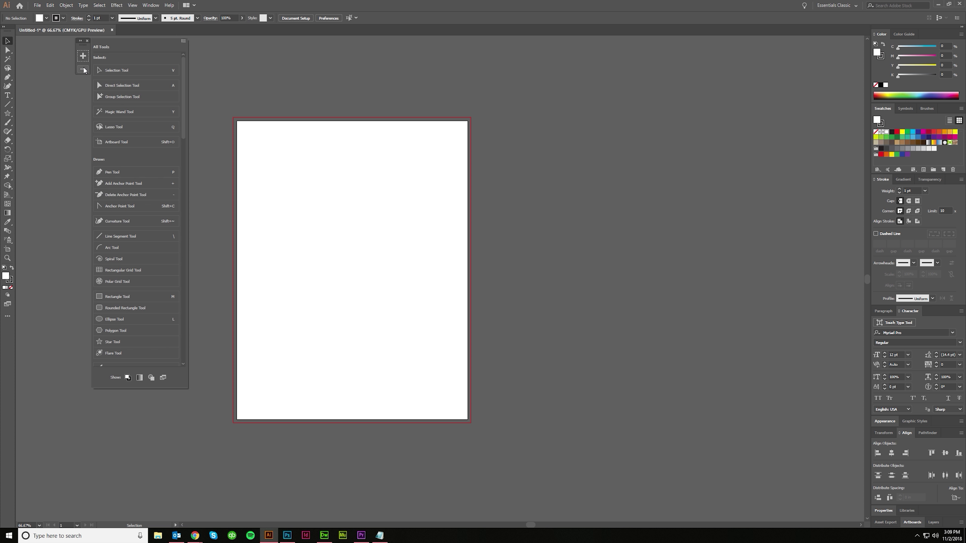
left_click_drag(135, 73, 83, 56)
left_click_drag(117, 88, 83, 64)
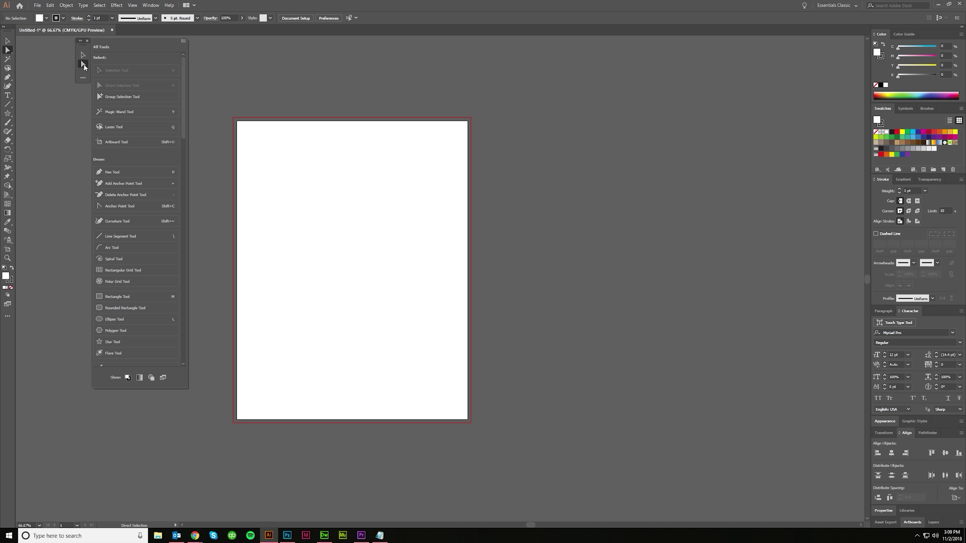
left_click_drag(83, 56, 83, 62)
left_click(83, 56)
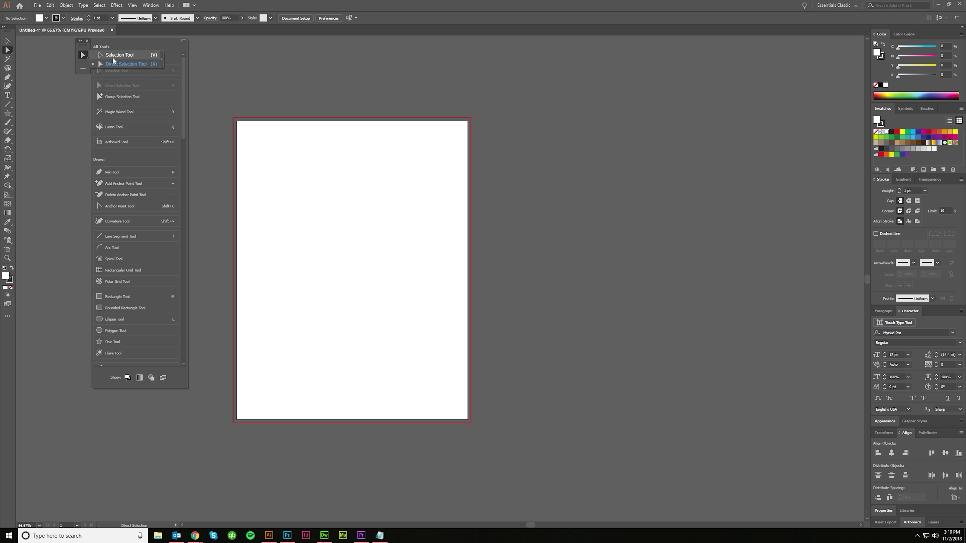
left_click(100, 56)
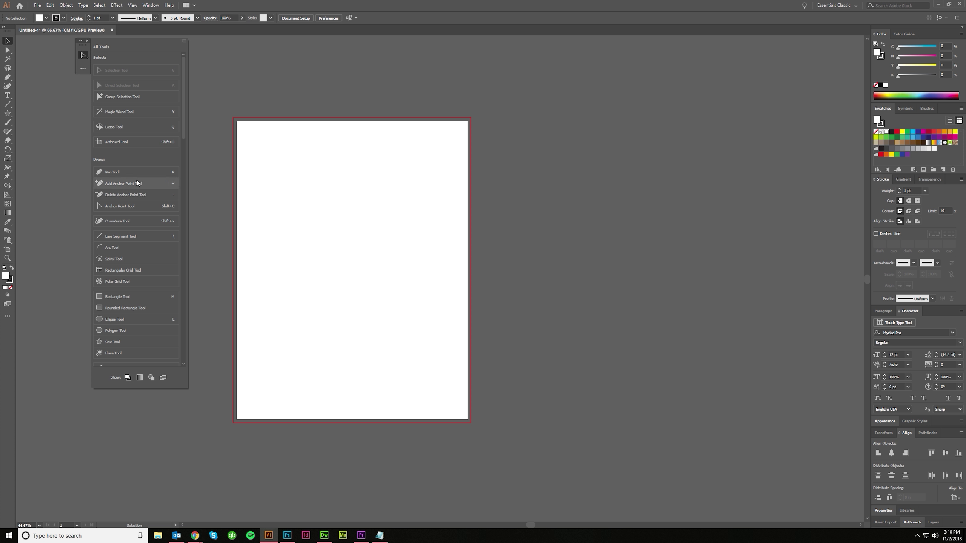
left_click_drag(126, 173, 83, 62)
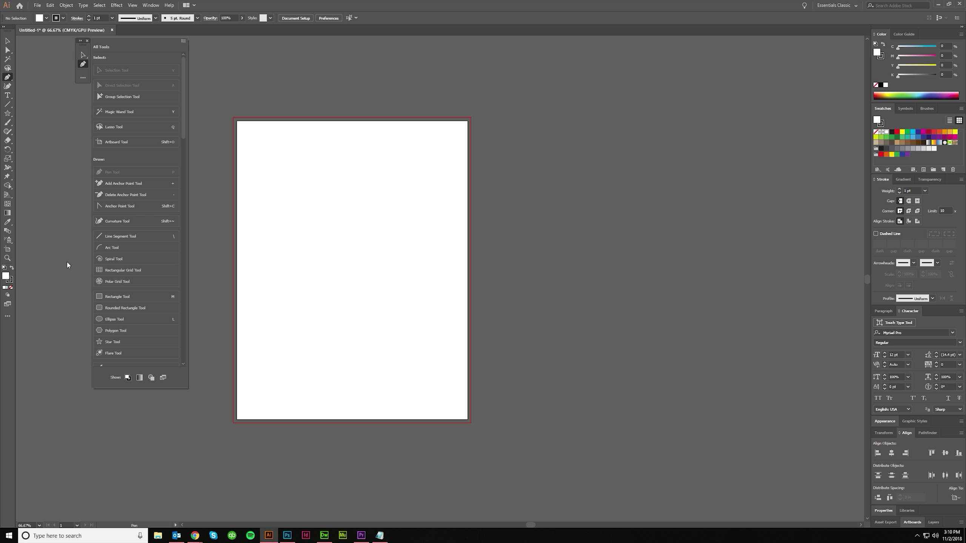
left_click_drag(103, 239, 85, 73)
Step: Add the Rectangle tool, grouping Rounded Rectangle, Ellipse, Polygon and Star into its slot
left_click_drag(100, 300, 83, 81)
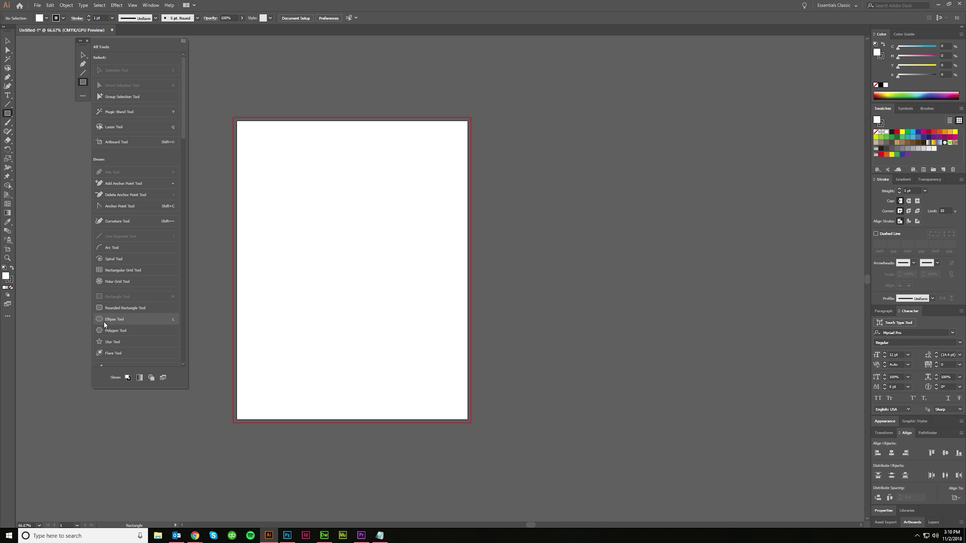
left_click(101, 310)
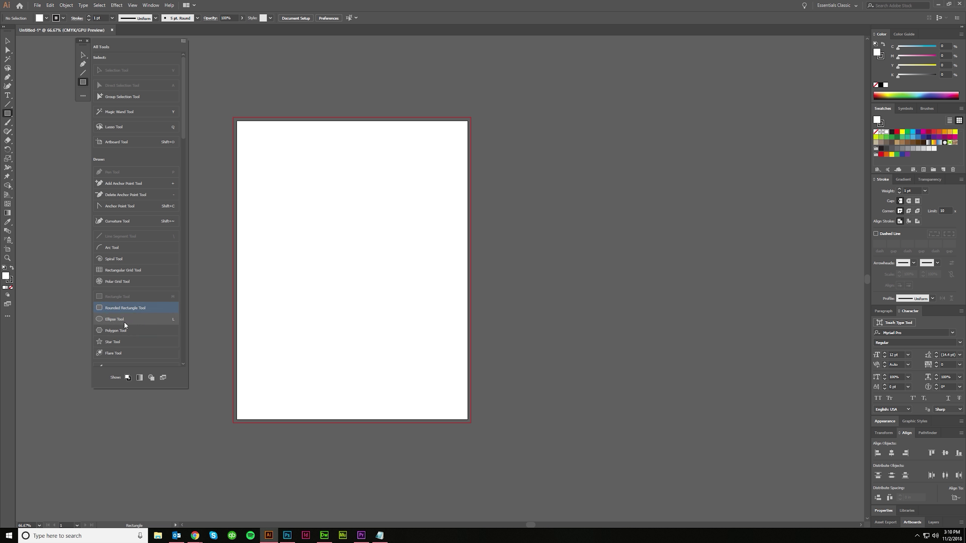
left_click(127, 341, "shift")
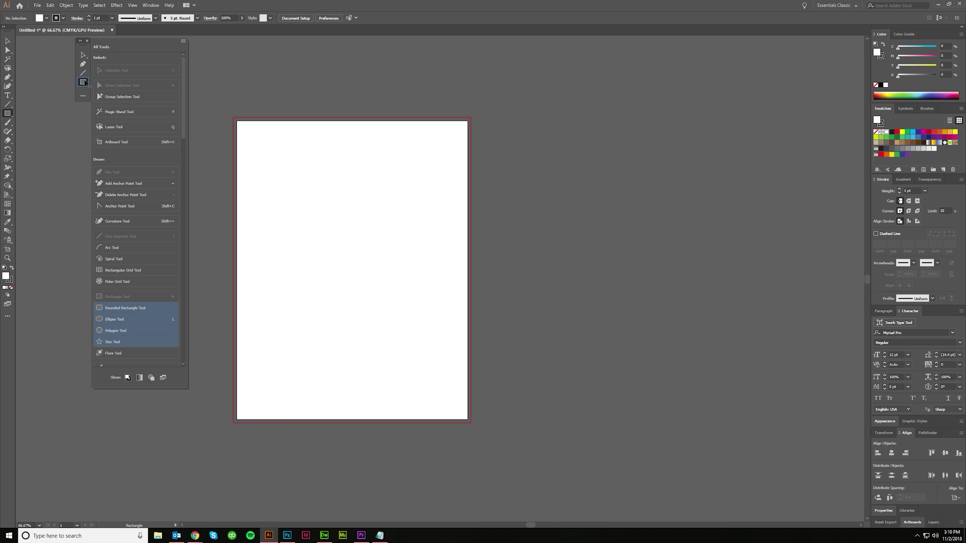
left_click_drag(86, 81, 84, 84)
scroll(139, 275, "down", 5)
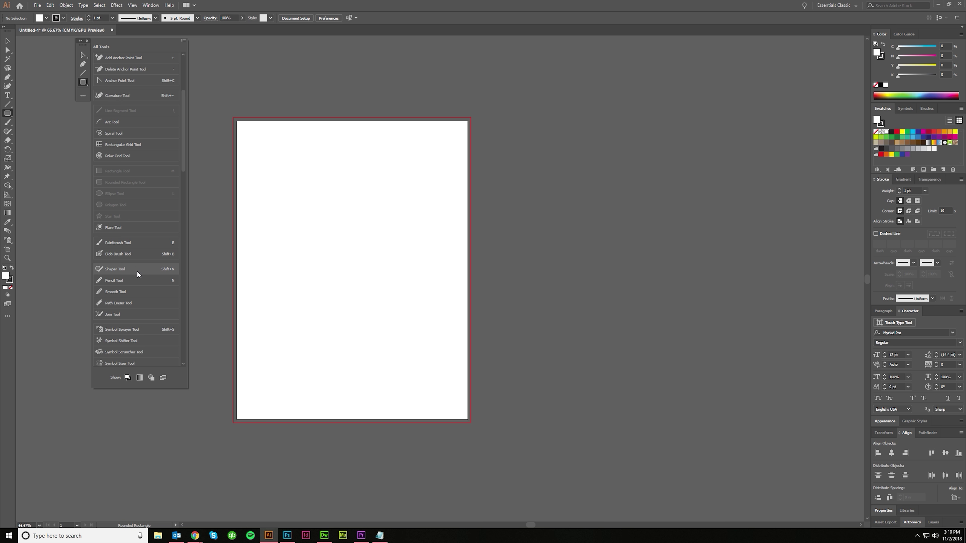
scroll(133, 319, "down", 20)
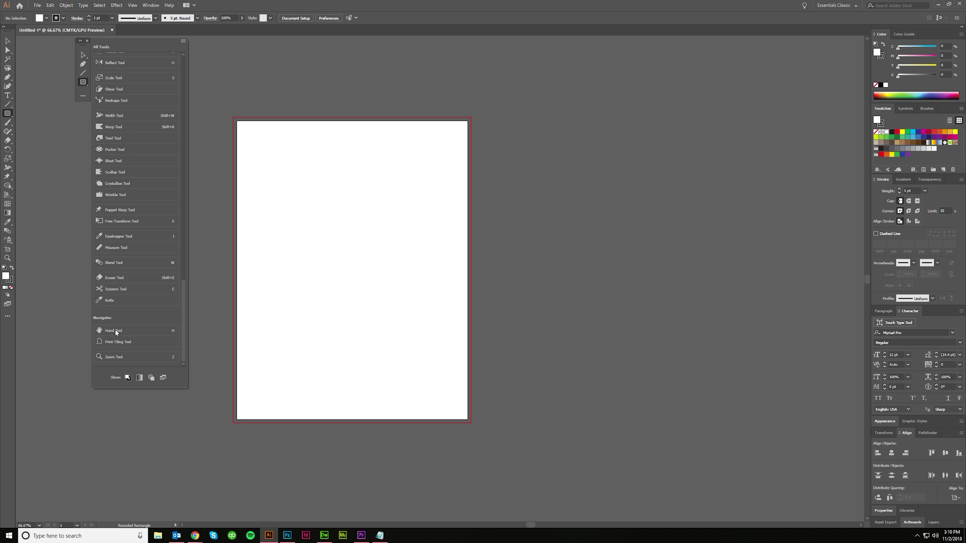
left_click(78, 206)
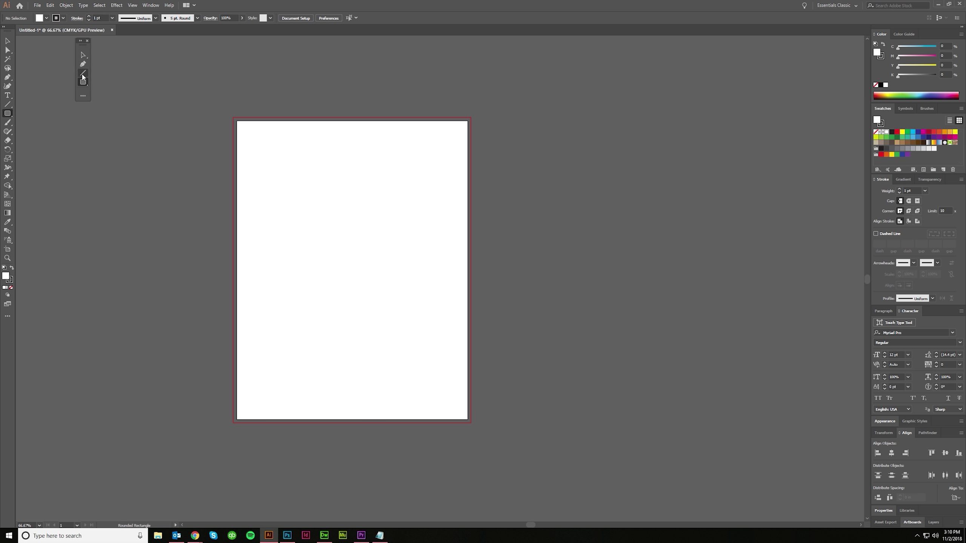
Step: Add all seven type tools as a new slot in the Logo Design toolbar
left_click(84, 96)
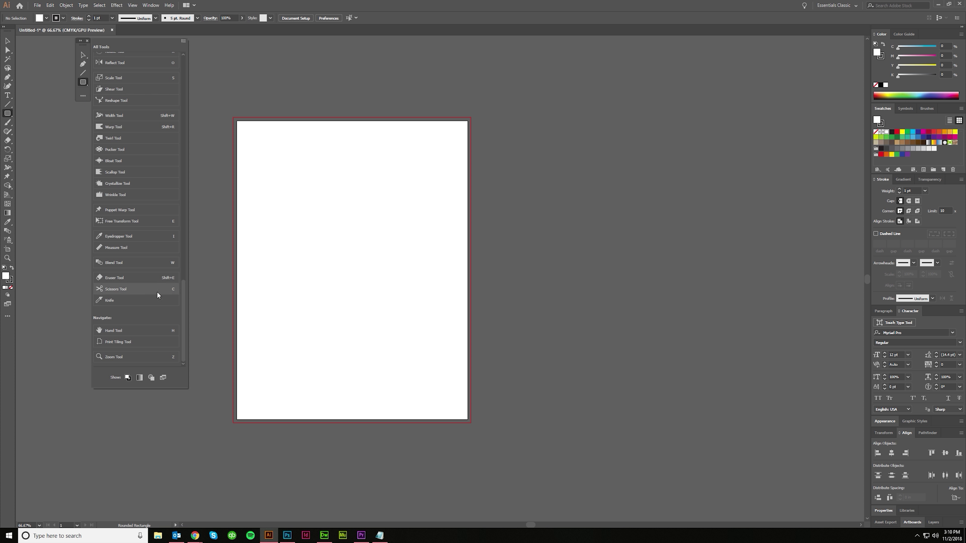
scroll(142, 259, "down", 5)
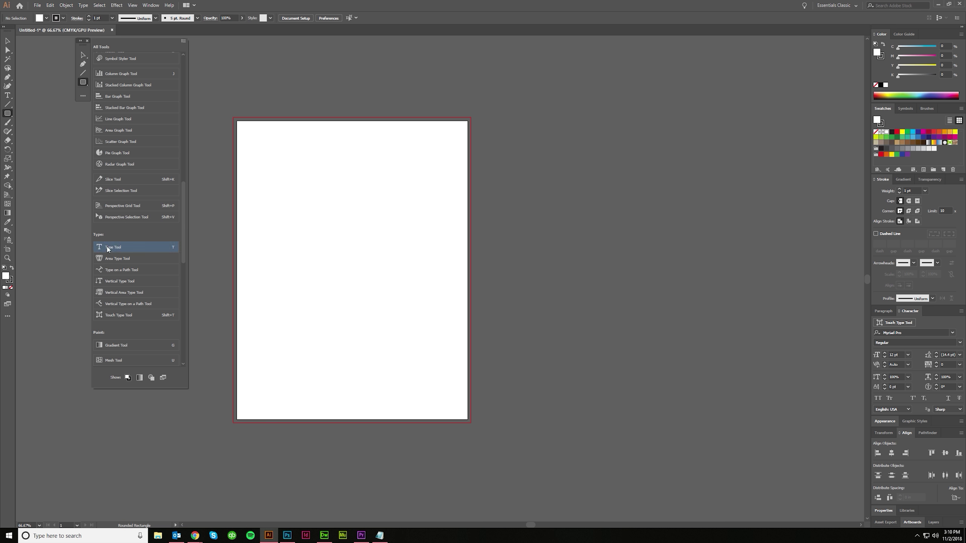
left_click(120, 318, "shift")
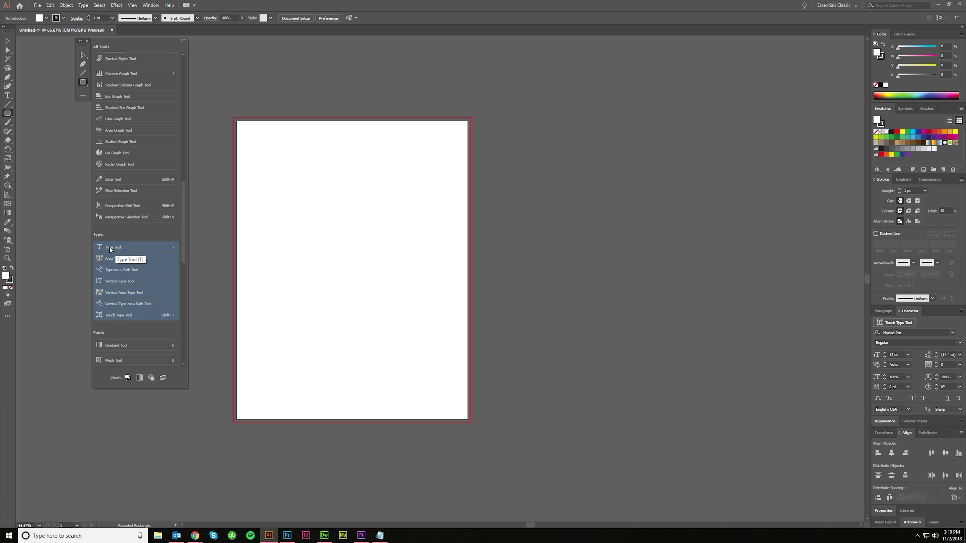
left_click_drag(86, 93, 85, 92)
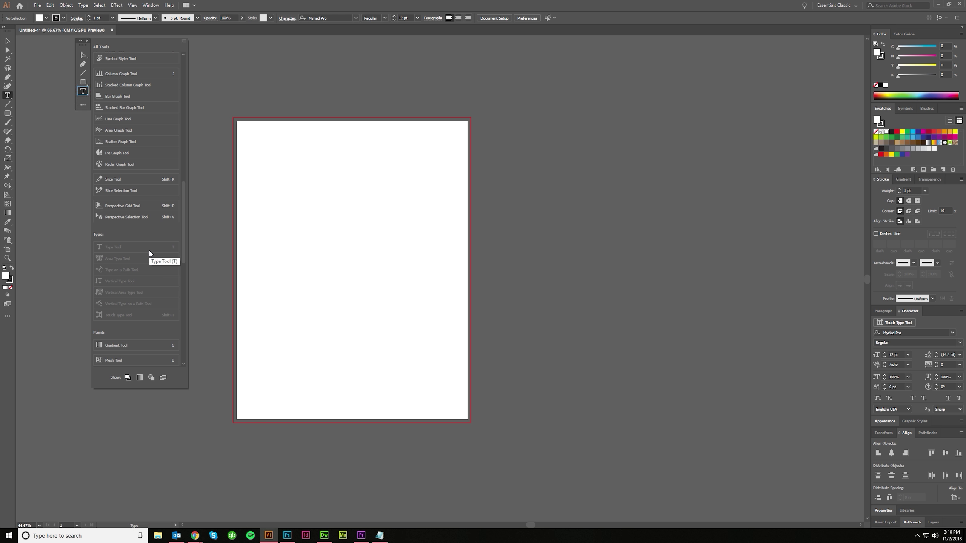
left_click(82, 118)
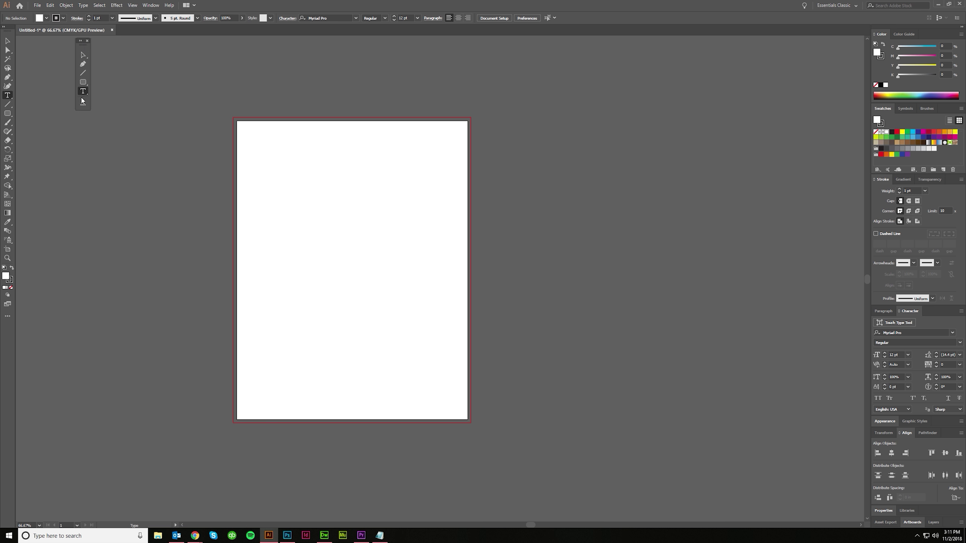
left_click(83, 104)
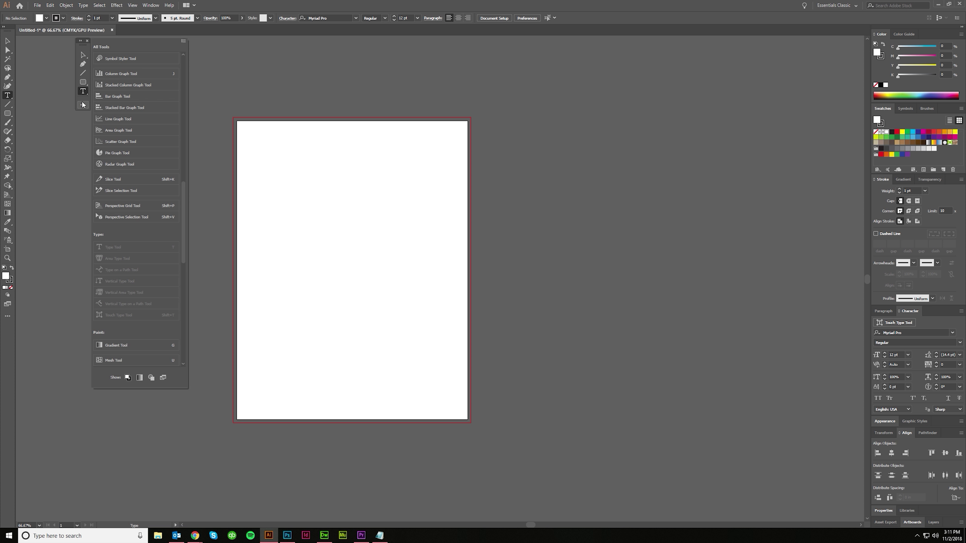
left_click(184, 41)
Step: Review the Cary and Logo Design toolbars in Manage Toolbars, then cancel without changes
left_click(211, 81)
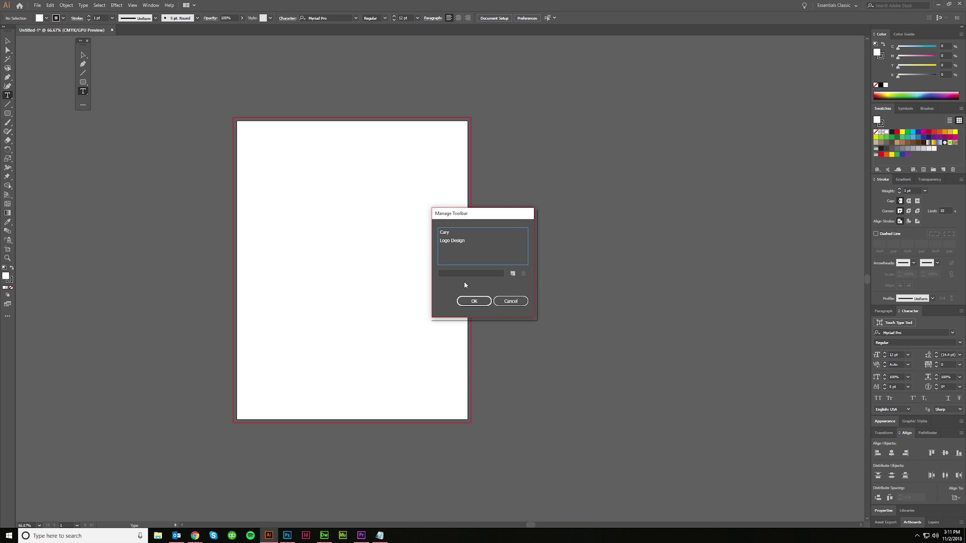
left_click(460, 232)
left_click(452, 240)
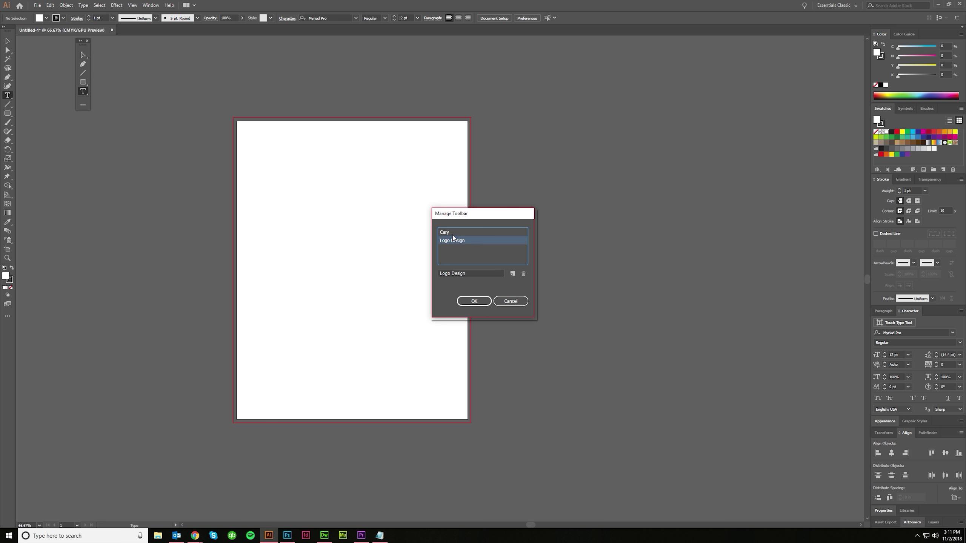
left_click(454, 234)
left_click(523, 303)
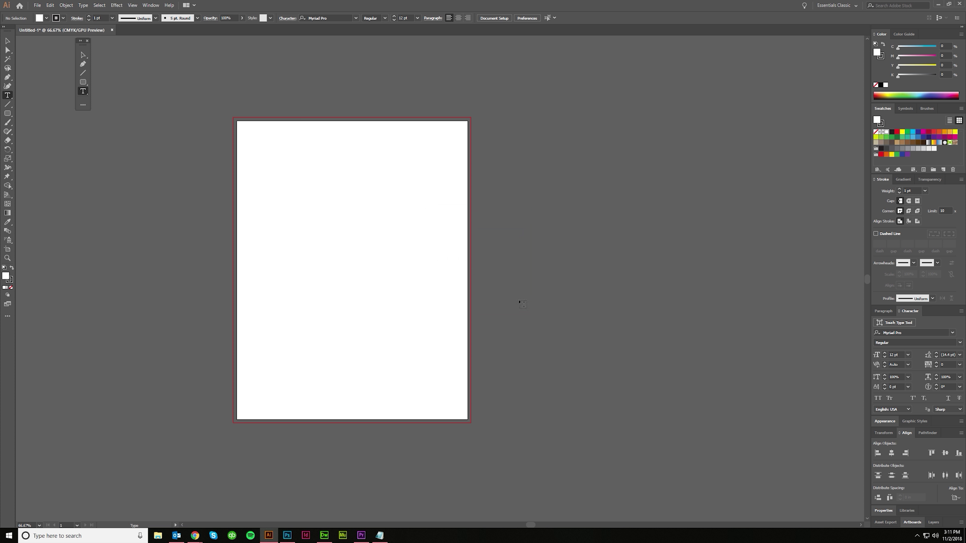
Step: Close the floating Logo Design toolbar and place Lorem ipsum placeholder text above the artboard
left_click(87, 41)
left_click(149, 5)
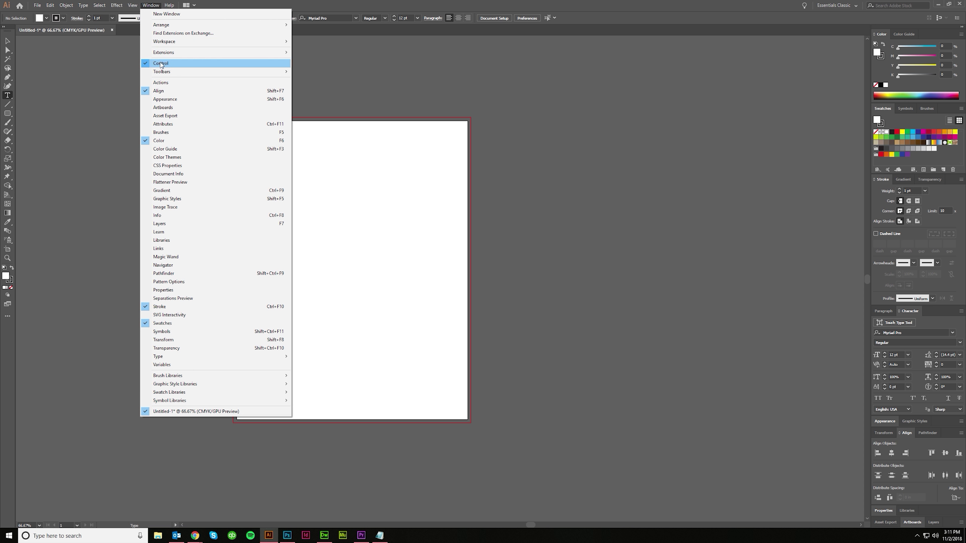
mouse_move(199, 73)
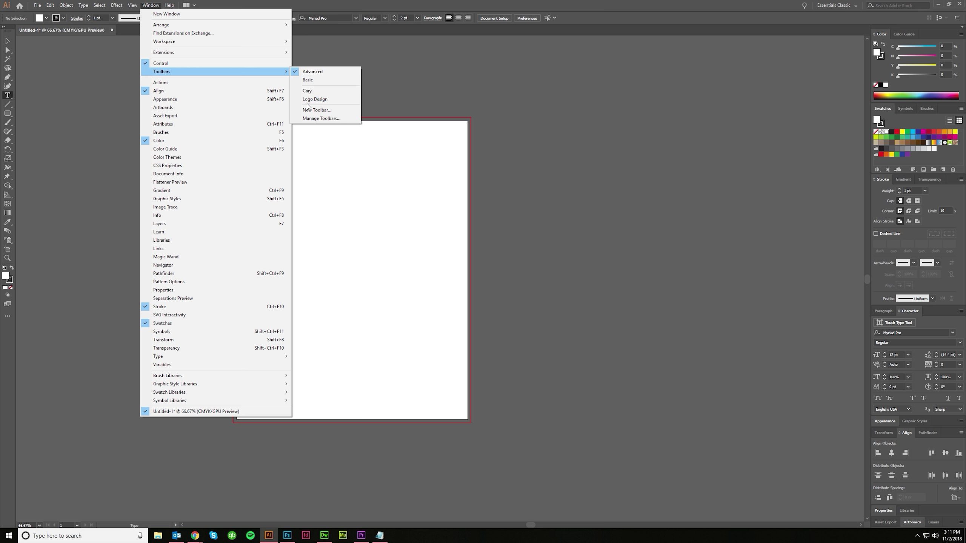
left_click(476, 114)
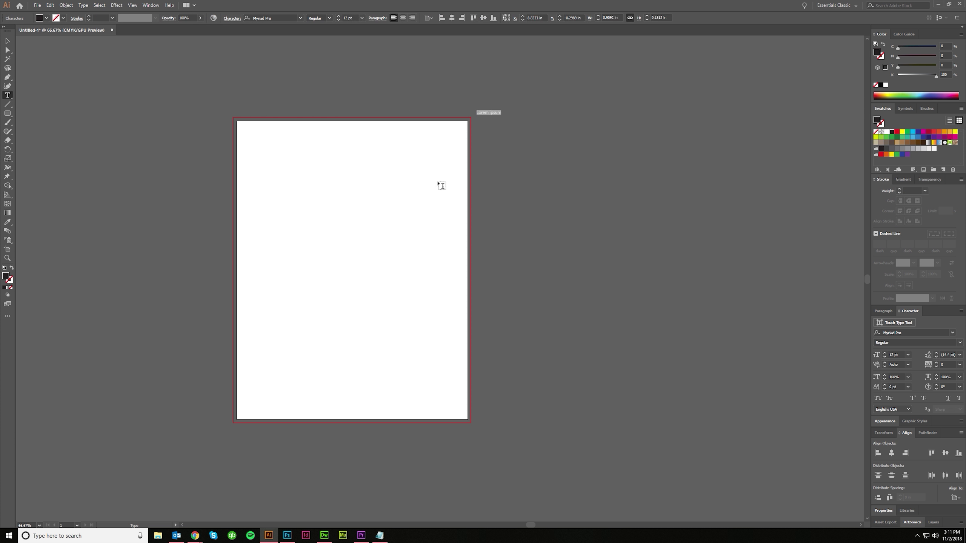